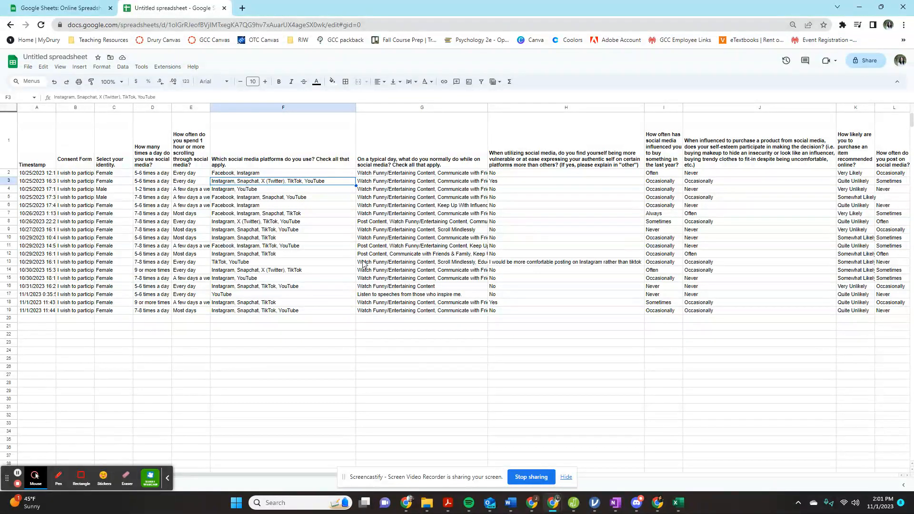
# - Examine the comma-separated multiple-choice answers in the column asking which social media platforms respondents use
pyautogui.click(330, 273)
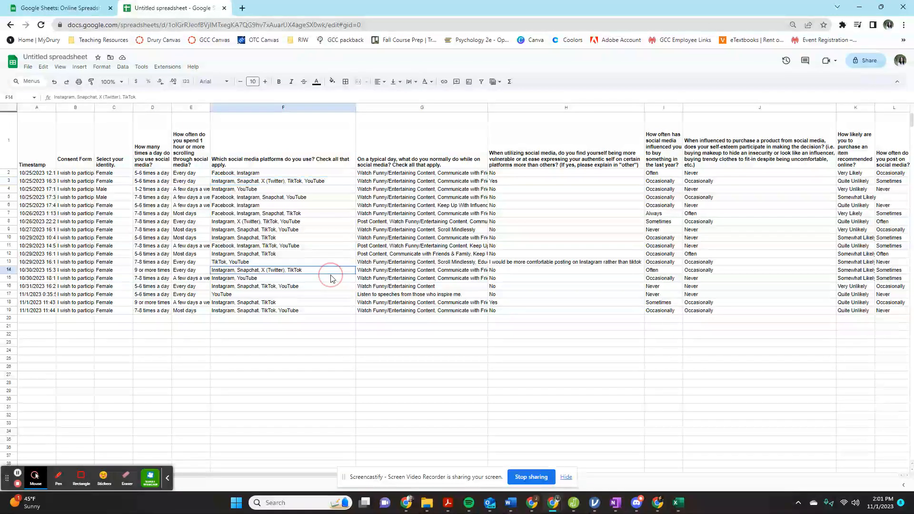
pyautogui.click(310, 263)
pyautogui.click(311, 255)
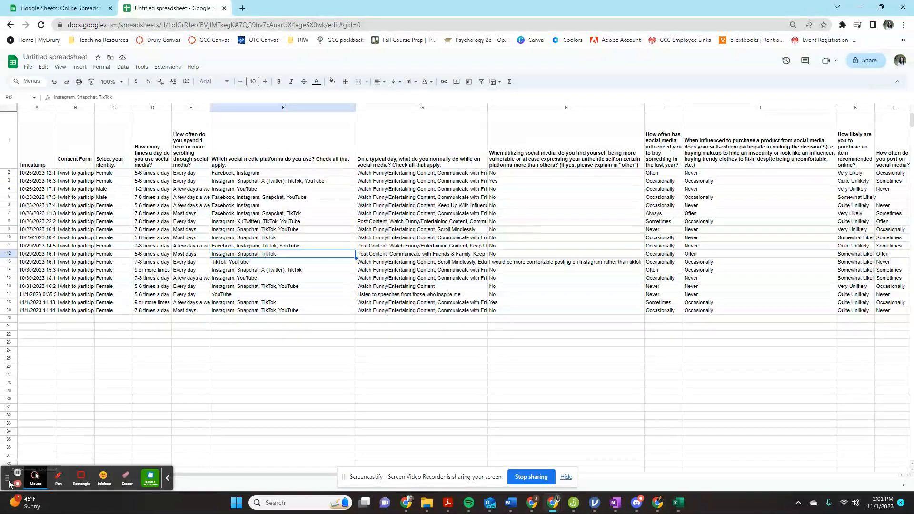
pyautogui.moveTo(10, 479); pyautogui.dragTo(775, 443)
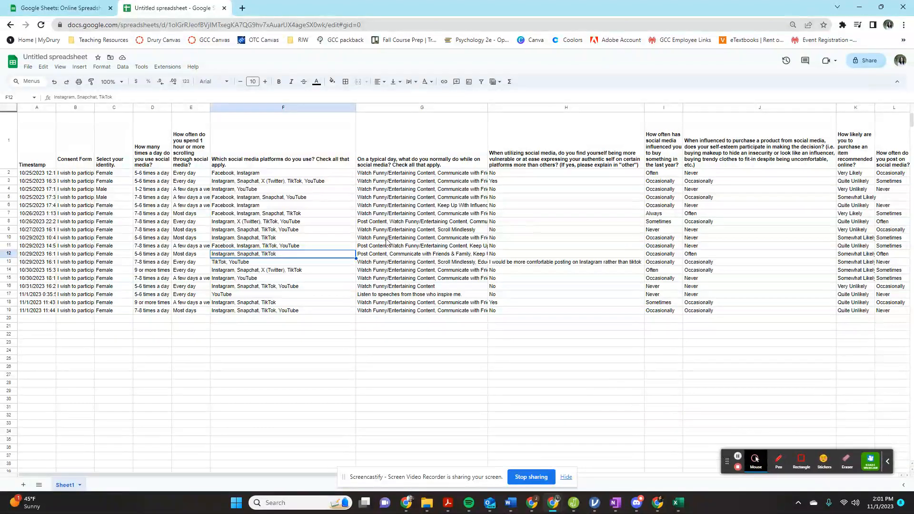
pyautogui.click(278, 197)
pyautogui.click(284, 183)
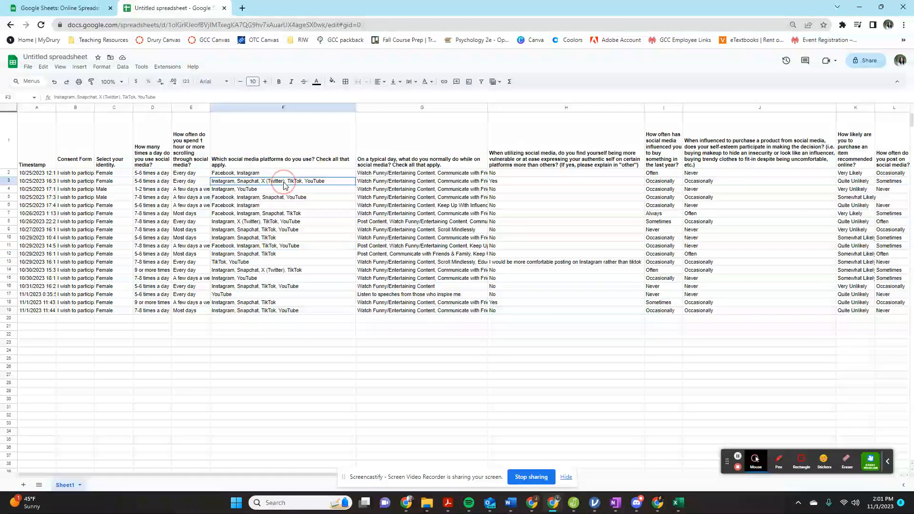
pyautogui.click(287, 199)
pyautogui.click(276, 207)
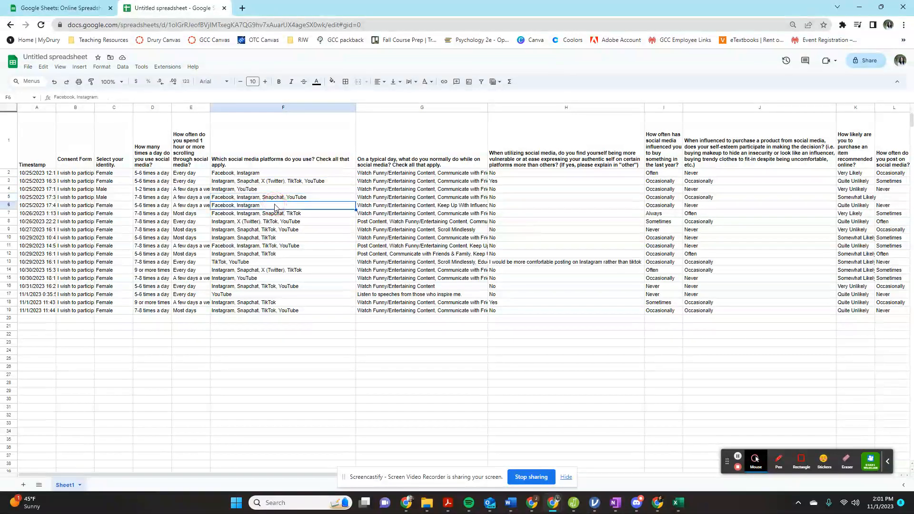
pyautogui.click(275, 196)
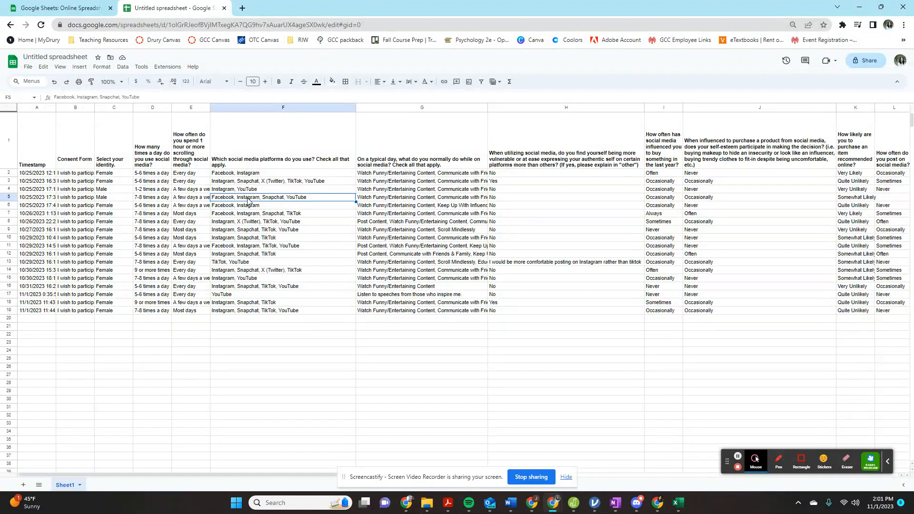
# - Duplicate Sheet1 and switch to the copied sheet to keep the original data intact
pyautogui.rightClick(63, 487)
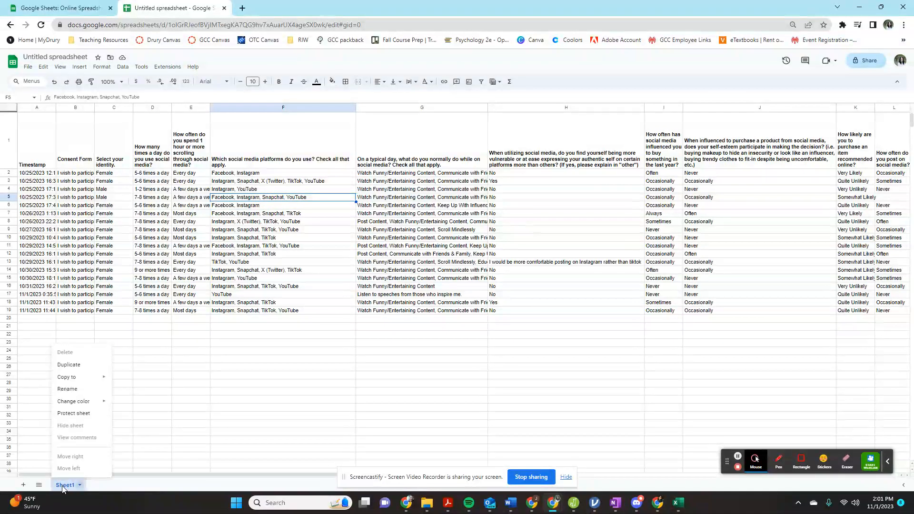
pyautogui.click(78, 365)
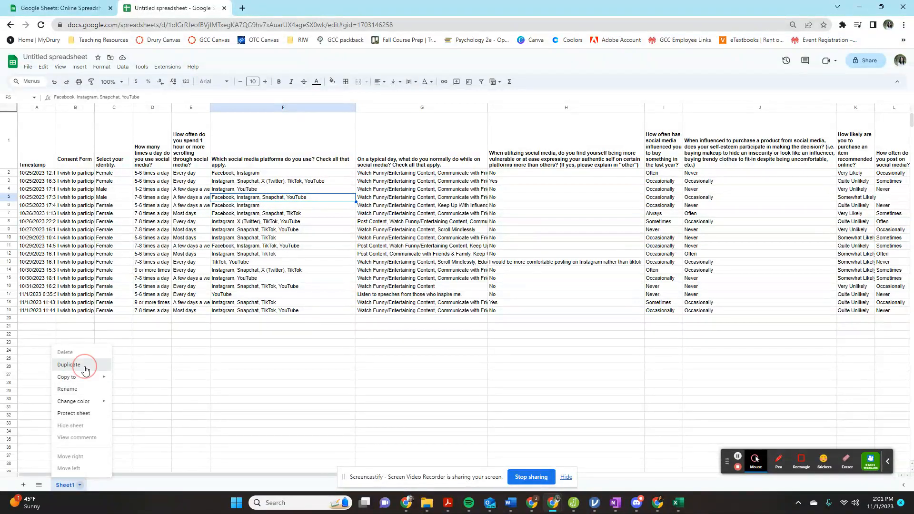
pyautogui.click(65, 486)
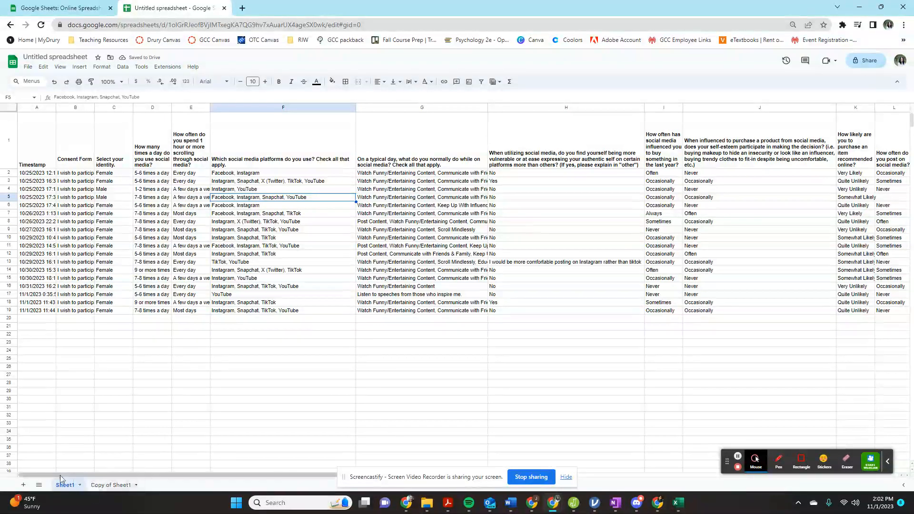
pyautogui.click(102, 485)
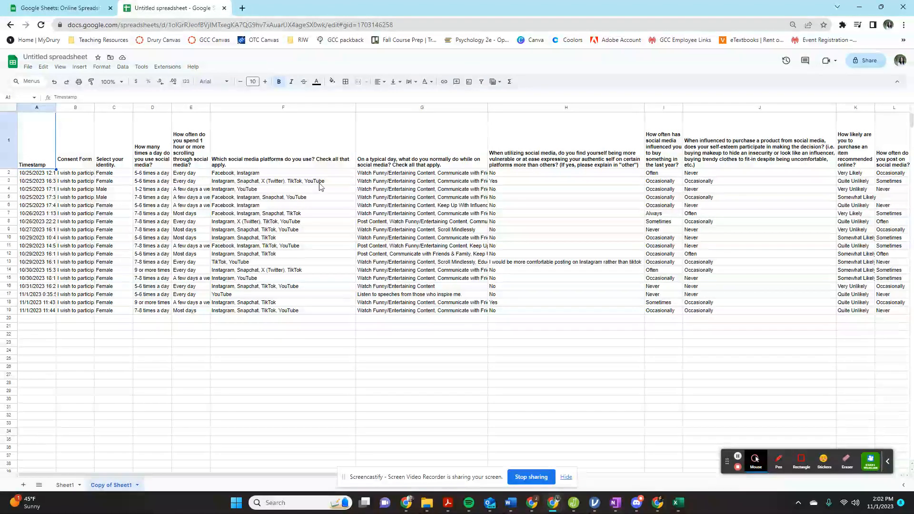
# - Insert six blank columns, G through L, directly after the social media platforms column F
pyautogui.click(312, 108)
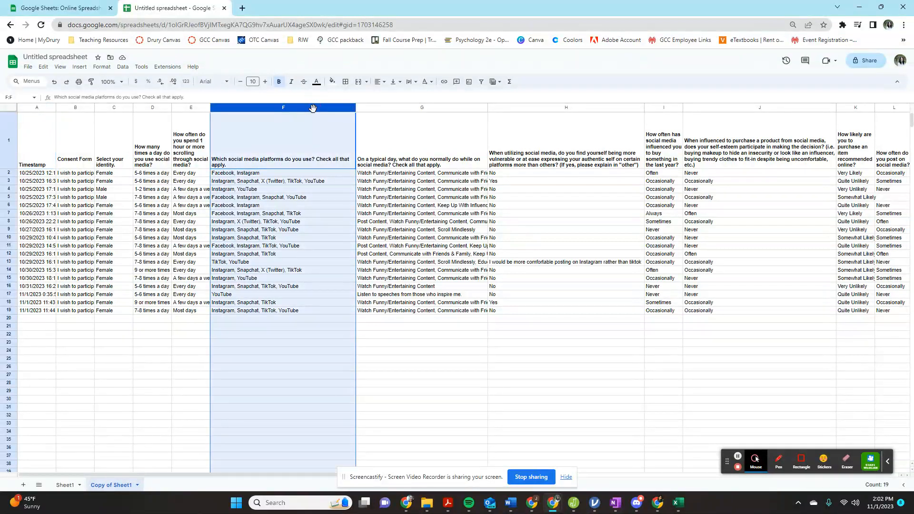
pyautogui.rightClick(313, 108)
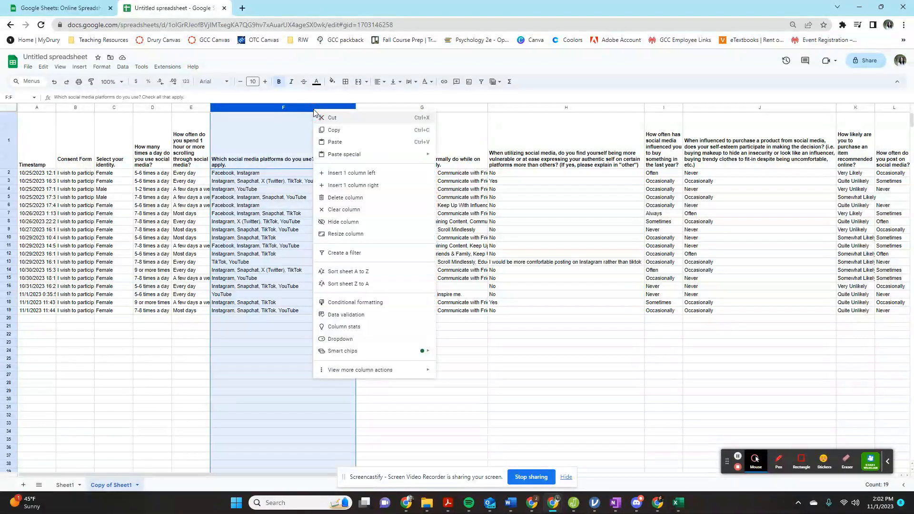
pyautogui.click(366, 186)
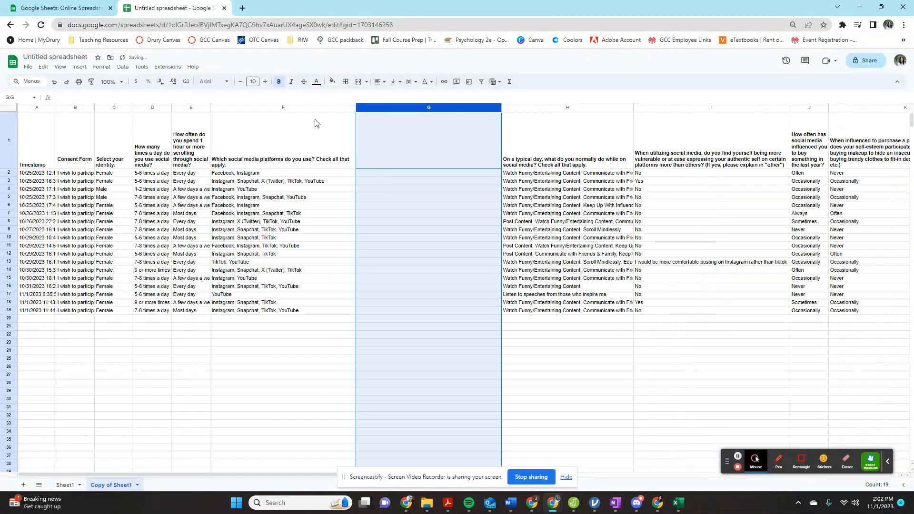
pyautogui.rightClick(388, 109)
pyautogui.click(427, 185)
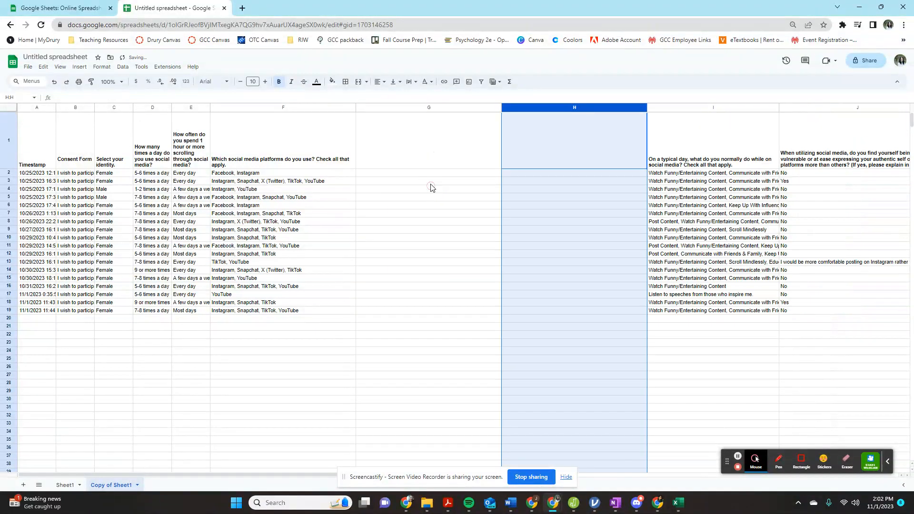
pyautogui.moveTo(421, 109); pyautogui.dragTo(515, 100)
pyautogui.rightClick(532, 108)
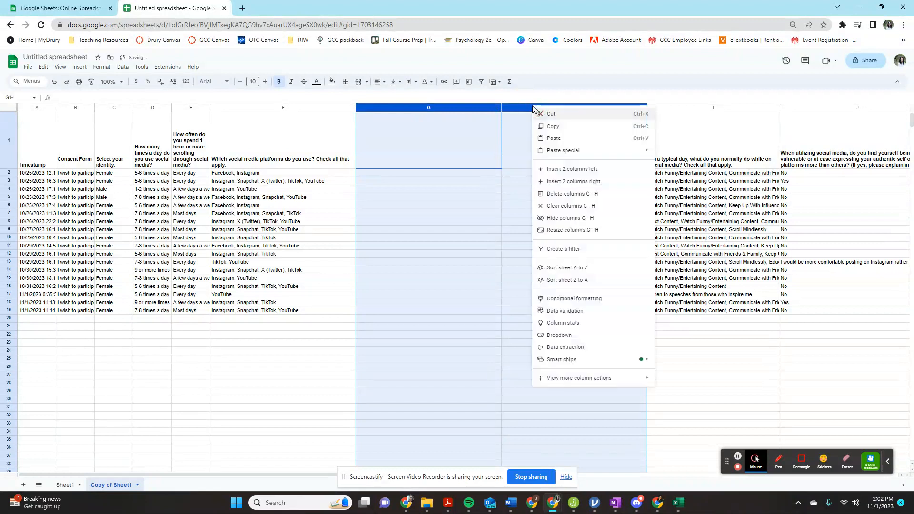
pyautogui.click(581, 195)
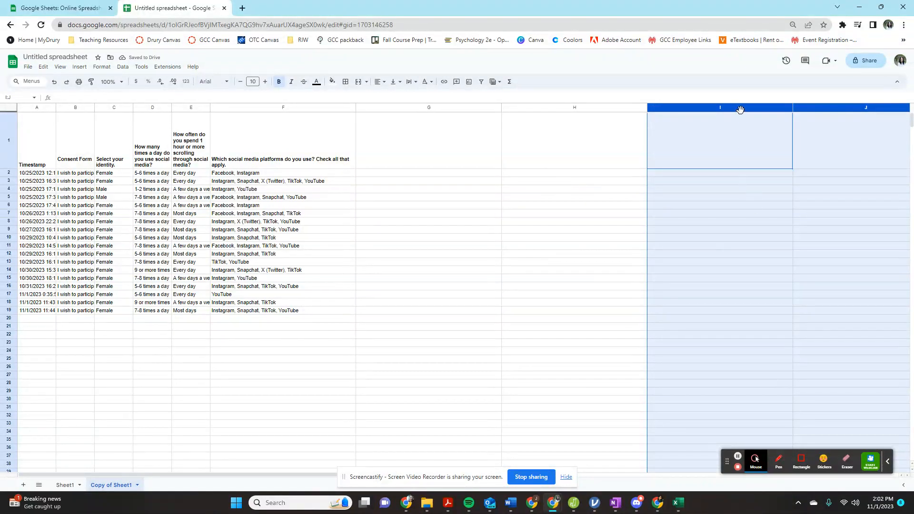
pyautogui.rightClick(741, 142)
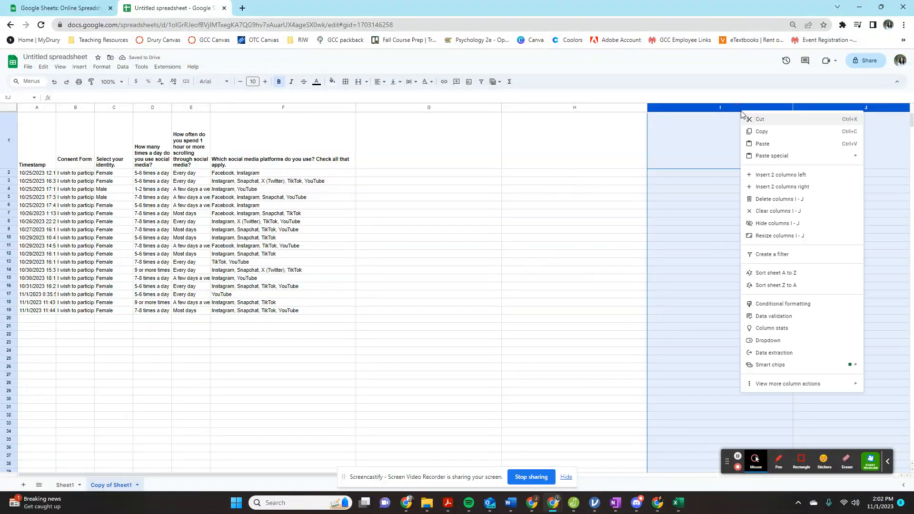
pyautogui.click(783, 186)
# - Enter the headers Facebook in G1 and Instagram in H1
pyautogui.moveTo(232, 475); pyautogui.dragTo(168, 476)
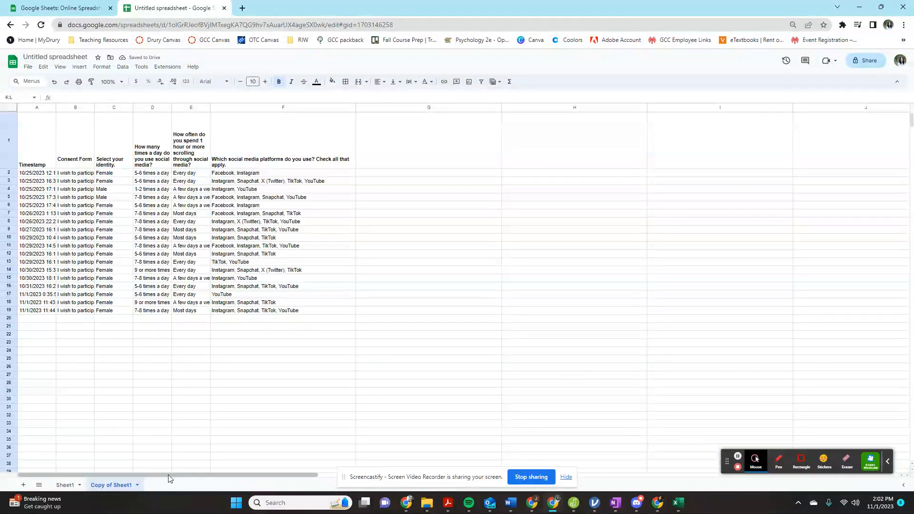
pyautogui.click(438, 146)
pyautogui.write('Facebook')
pyautogui.press('Return')
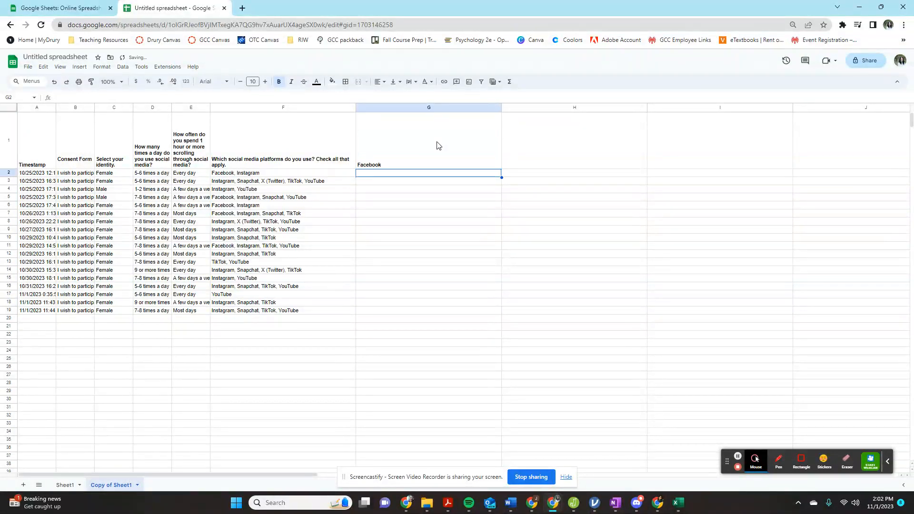
pyautogui.click(607, 154)
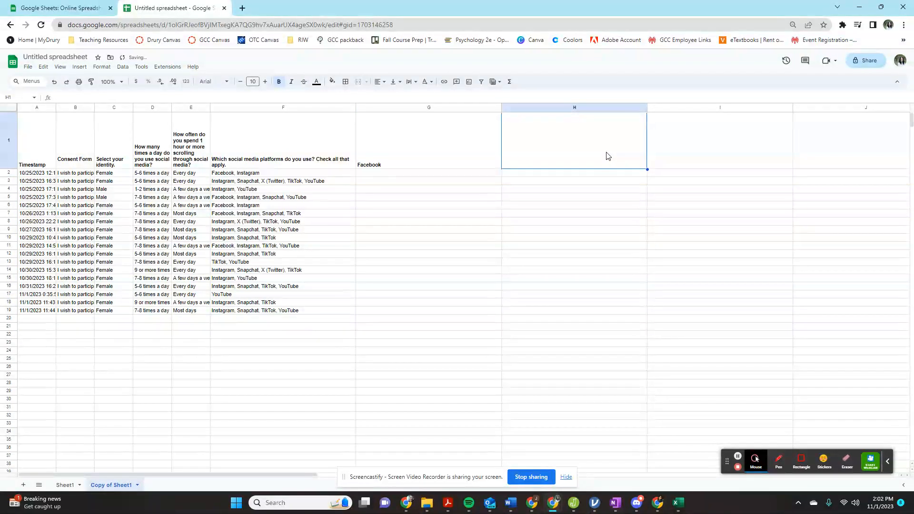
pyautogui.write('Instagram')
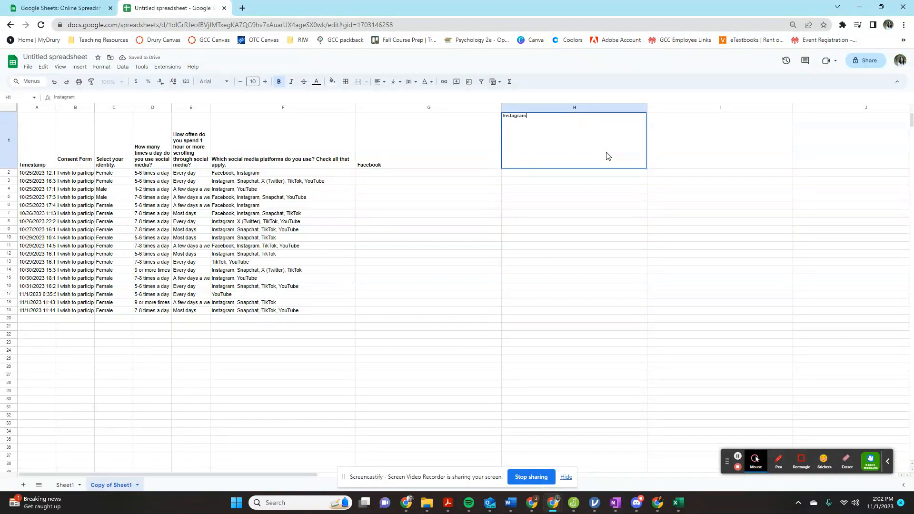
pyautogui.press('Return')
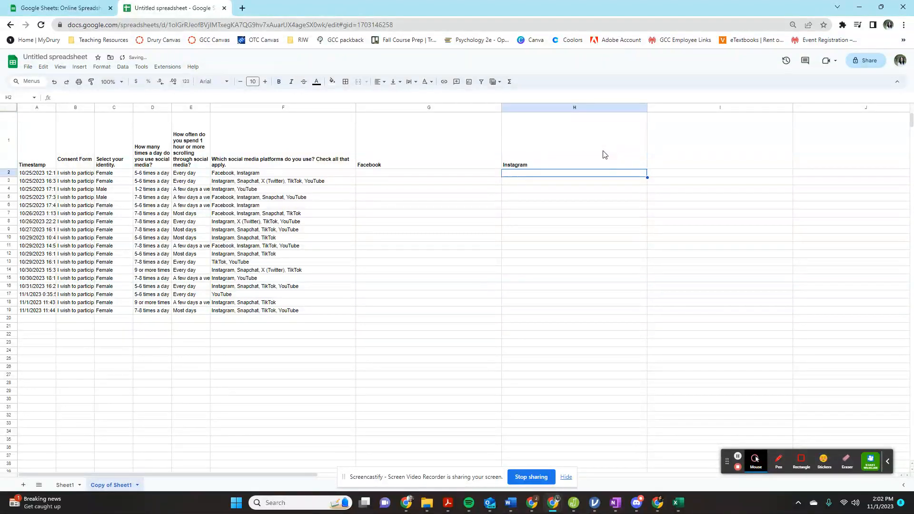
# - Copy the text X (Twitter) from the response in F3 into I1 as a header
pyautogui.click(671, 158)
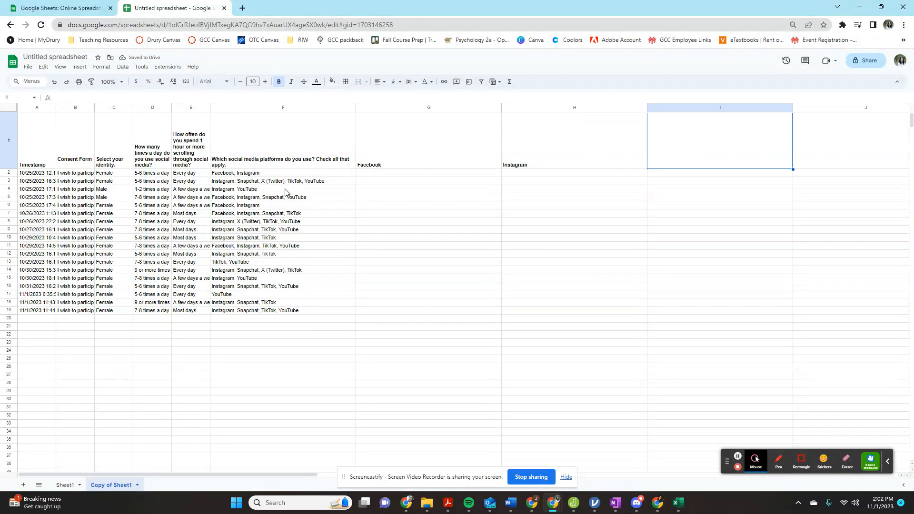
pyautogui.click(264, 183)
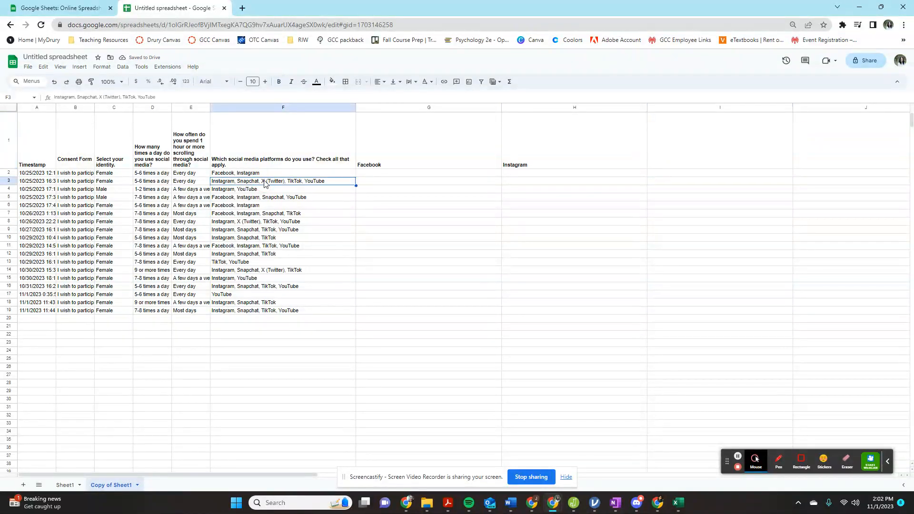
pyautogui.moveTo(120, 97); pyautogui.dragTo(100, 97)
pyautogui.hotkey('ctrl', 'c')
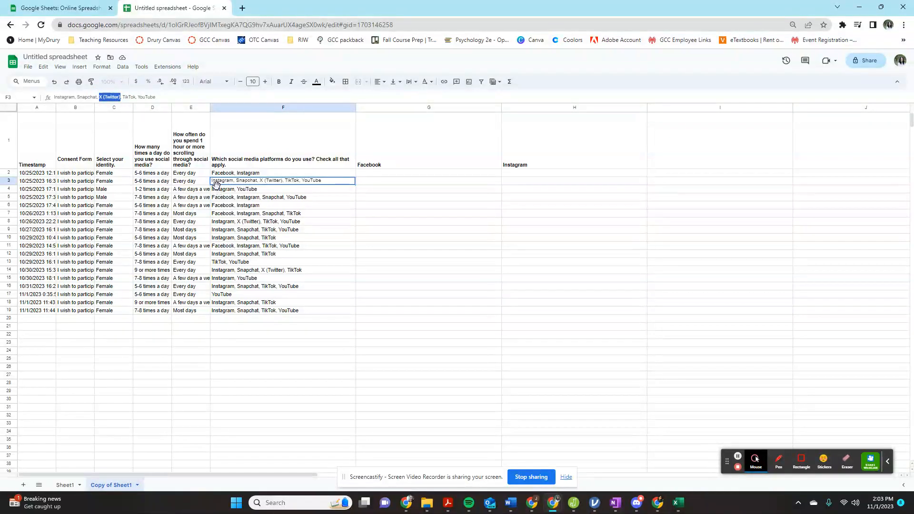
pyautogui.click(733, 155)
pyautogui.hotkey('ctrl', 'v')
# - Narrow columns G, H and I to roughly the width of their header text
pyautogui.moveTo(502, 109); pyautogui.dragTo(391, 110)
pyautogui.moveTo(536, 109); pyautogui.dragTo(427, 109)
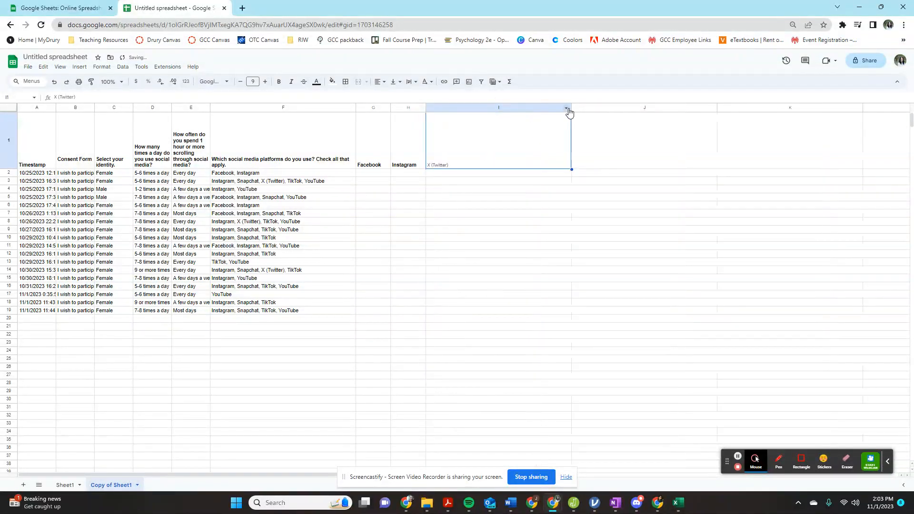
pyautogui.moveTo(570, 112); pyautogui.dragTo(463, 113)
# - Copy TikTok from the response in F3 into header cell J1 and narrow column J to fit
pyautogui.click(299, 183)
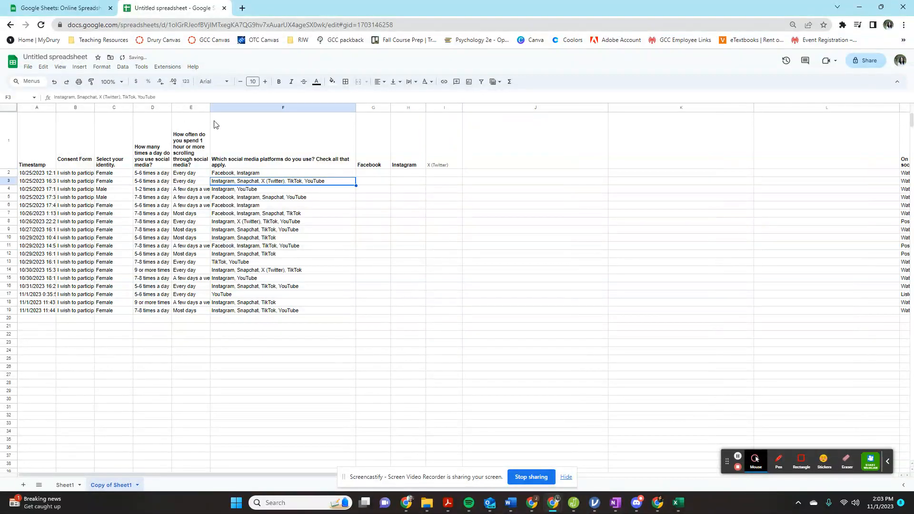
pyautogui.doubleClick(129, 97)
pyautogui.hotkey('ctrl', 'c')
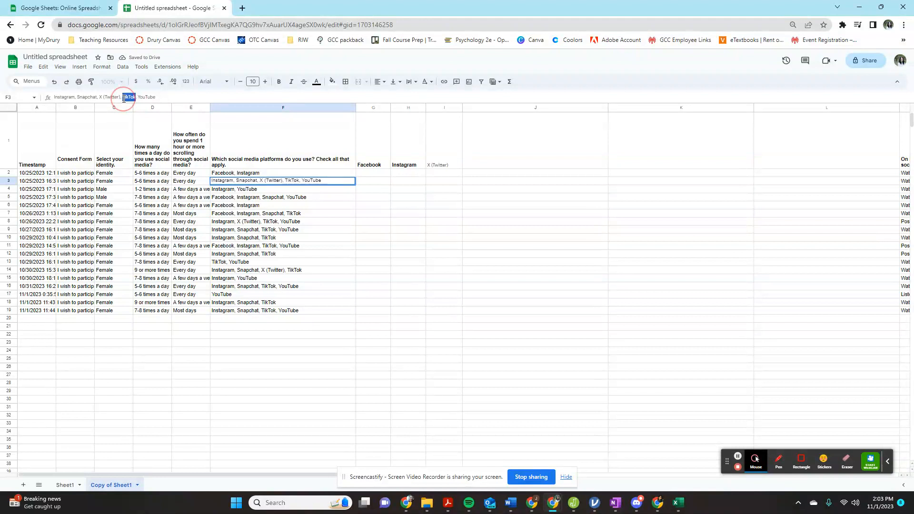
pyautogui.click(513, 145)
pyautogui.hotkey('ctrl', 'v')
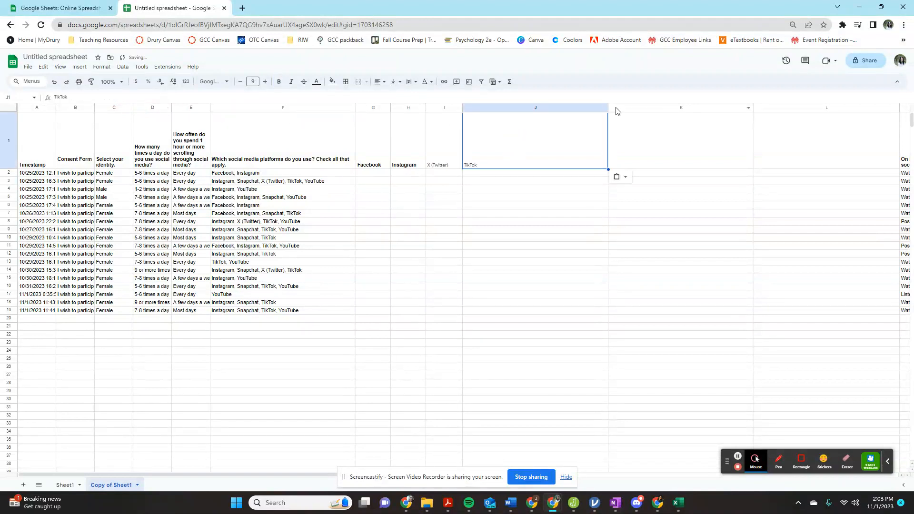
pyautogui.moveTo(608, 108); pyautogui.dragTo(490, 109)
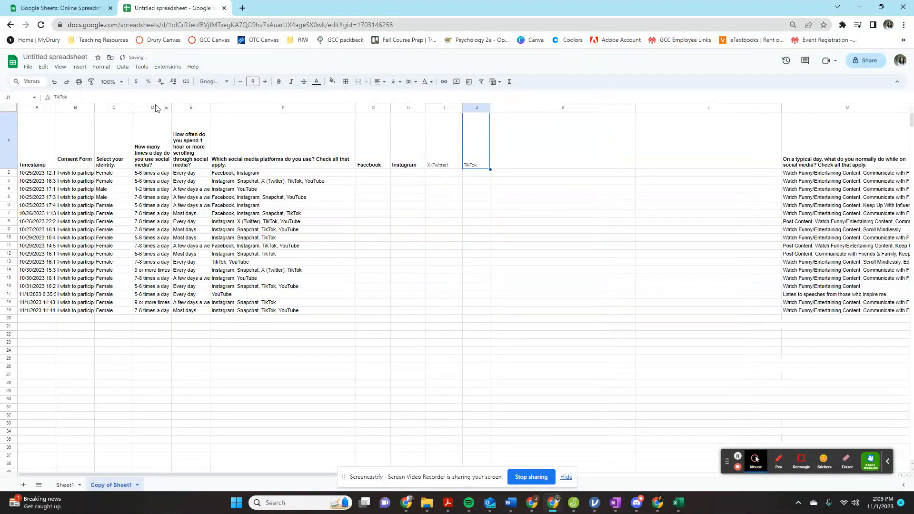
# - Copy YouTube from the response in F3 into header cell K1 and narrow column K to fit
pyautogui.click(305, 185)
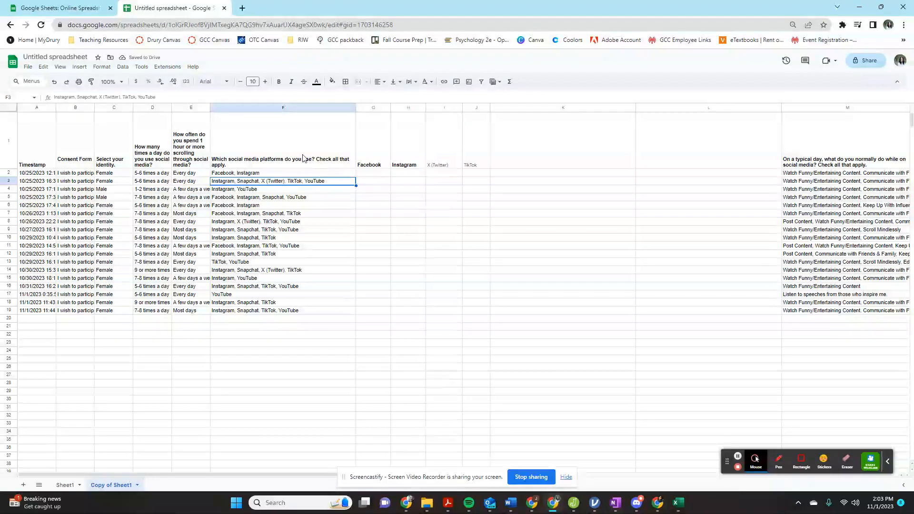
pyautogui.click(154, 97)
pyautogui.moveTo(155, 98); pyautogui.dragTo(138, 97)
pyautogui.hotkey('ctrl', 'c')
pyautogui.click(522, 153)
pyautogui.hotkey('ctrl', 'v')
pyautogui.moveTo(636, 109); pyautogui.dragTo(519, 112)
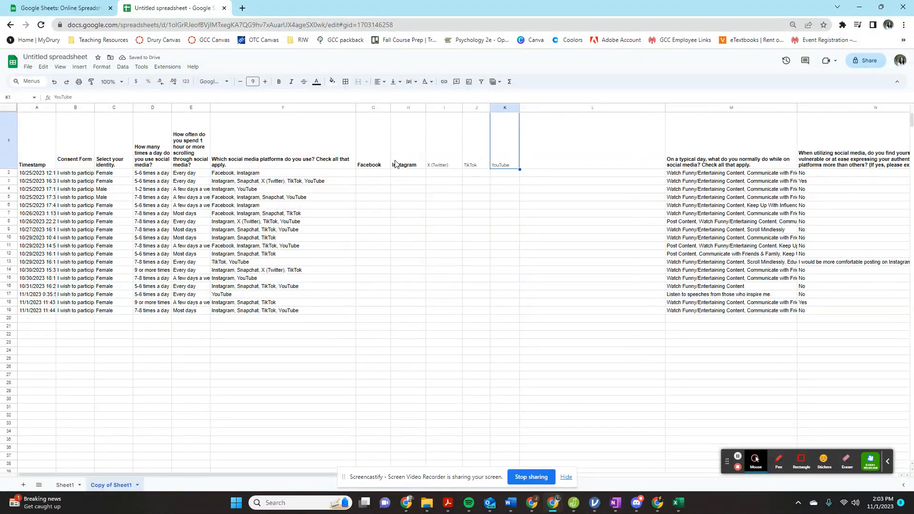
# - Enter Snapchat from the response in F3 as the header in L1 and narrow column L to fit
pyautogui.click(258, 181)
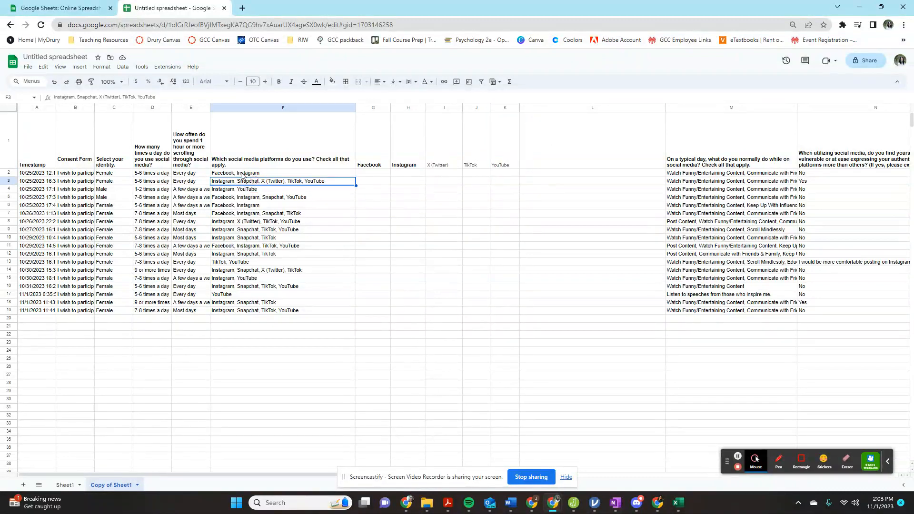
pyautogui.doubleClick(99, 97)
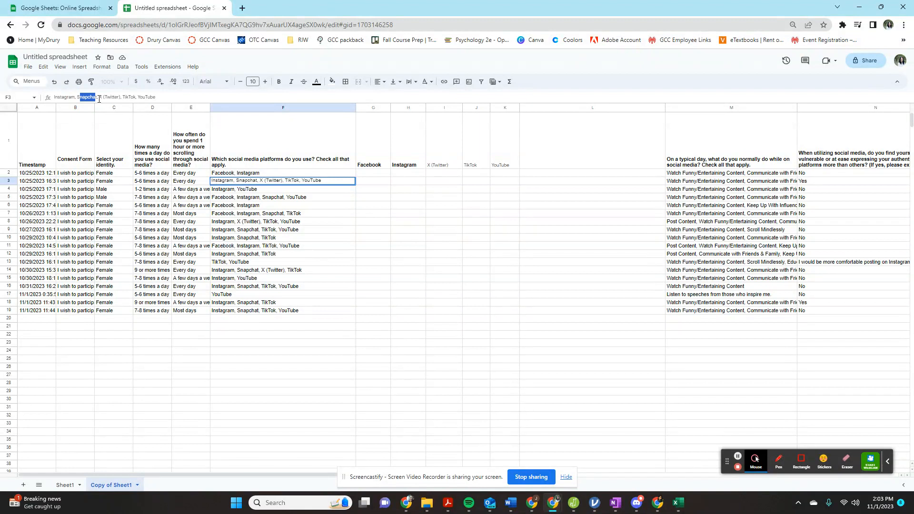
pyautogui.moveTo(97, 97); pyautogui.dragTo(535, 180)
pyautogui.click(546, 156)
pyautogui.write('Snapcha')
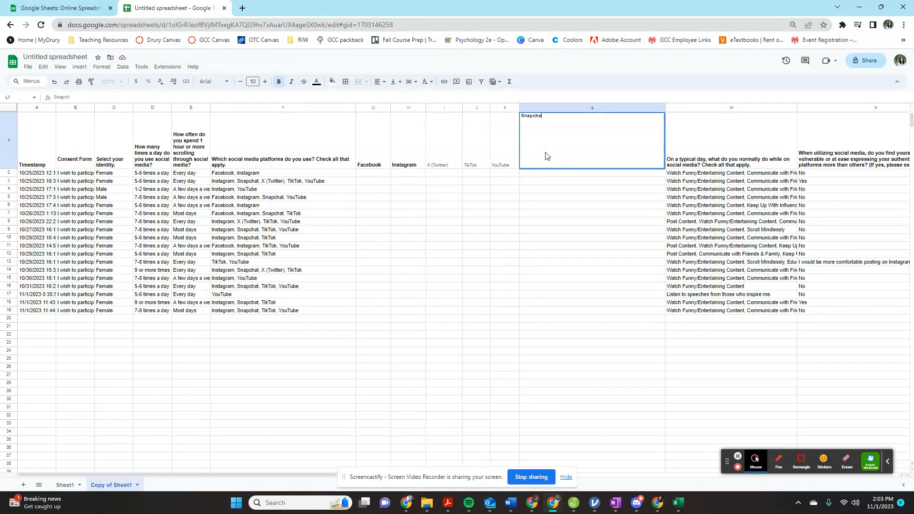
pyautogui.write('t')
pyautogui.press('Return')
pyautogui.moveTo(665, 107); pyautogui.dragTo(564, 107)
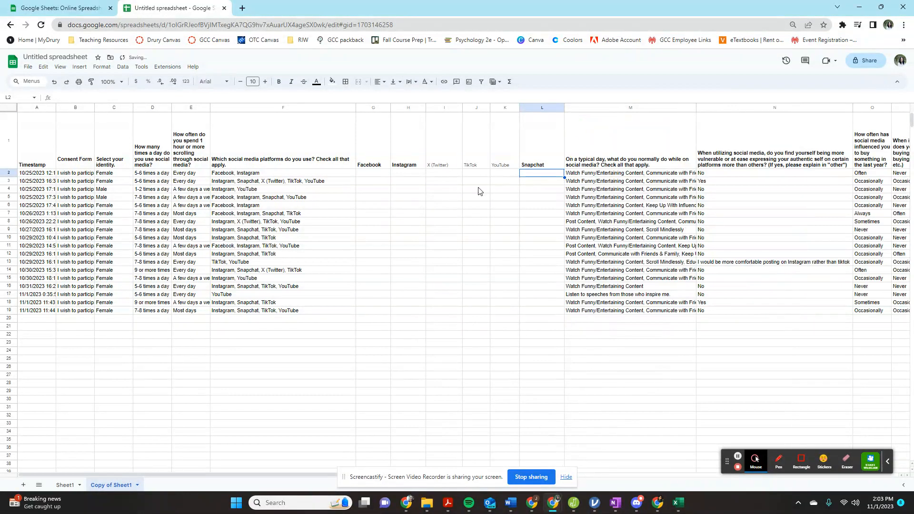
# - Code the first two Facebook answers by hand, with 1 in G2 and 0 in G3
pyautogui.click(372, 176)
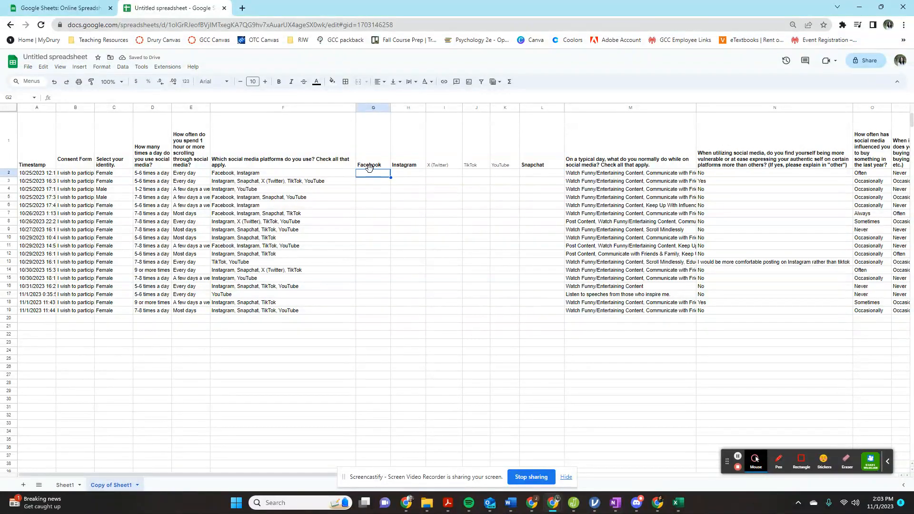
pyautogui.write('1')
pyautogui.click(370, 183)
pyautogui.write('0')
pyautogui.press('Return')
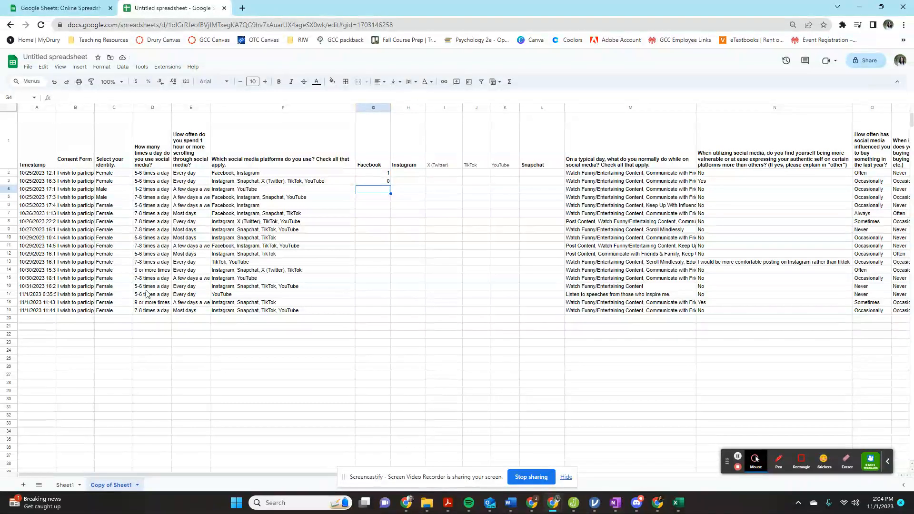
# - Clear the manually entered codes from G3 and G2
pyautogui.click(381, 182)
pyautogui.press('Delete')
pyautogui.click(383, 174)
pyautogui.press('Delete')
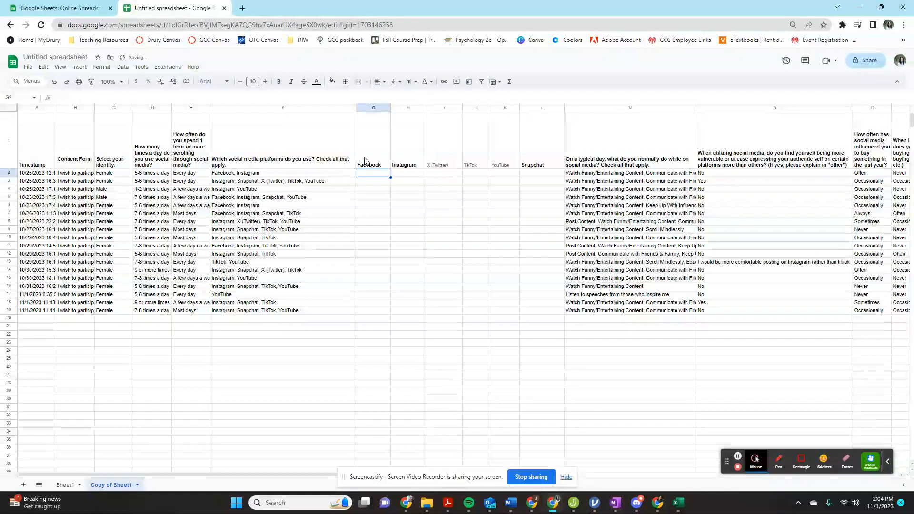
# - Enter =iferror(if(find($G$1,F2)>0,1,0),0) in G2 and fill it down the Facebook column to G19
pyautogui.hotkey('alt', 'Tab')
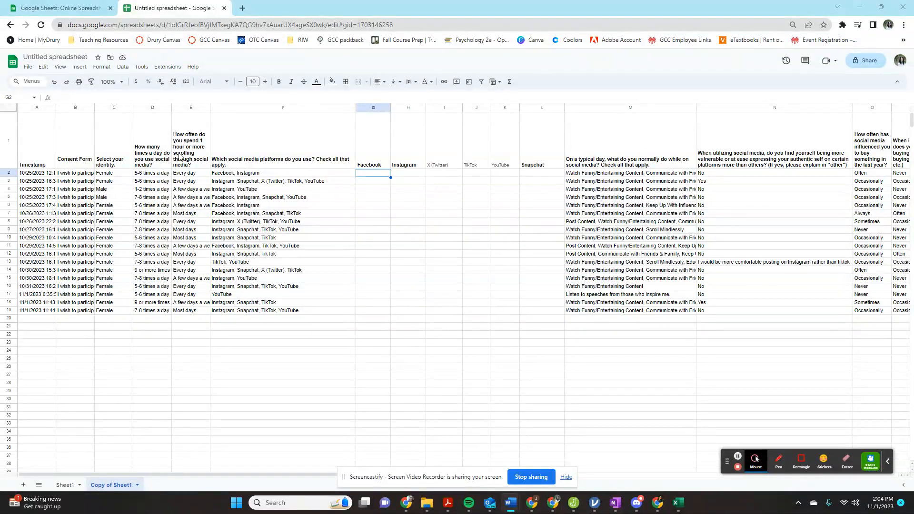
pyautogui.click(71, 97)
pyautogui.hotkey('ctrl', 'v')
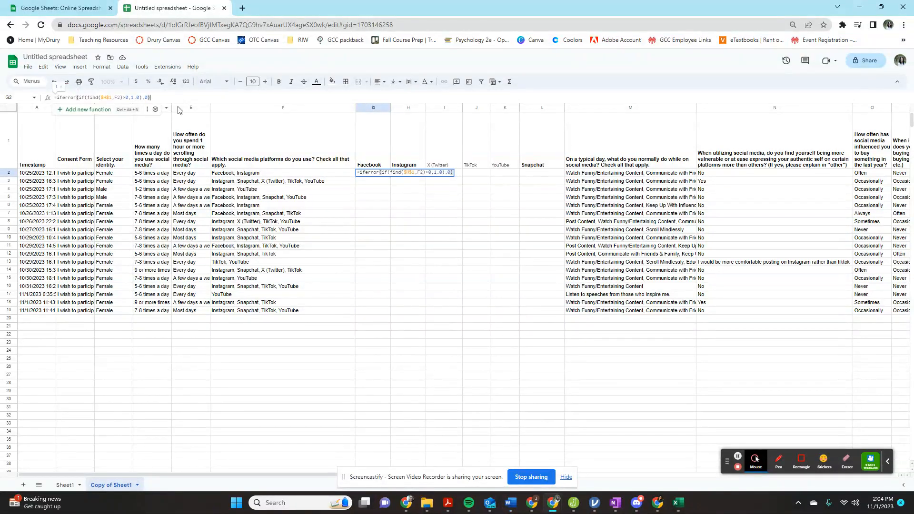
pyautogui.click(98, 97)
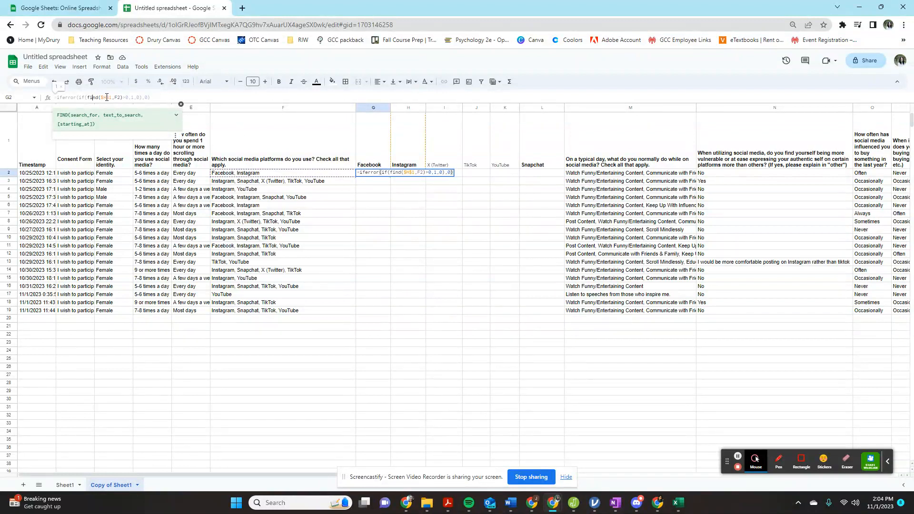
pyautogui.click(104, 97)
pyautogui.press('BackSpace')
pyautogui.write('G')
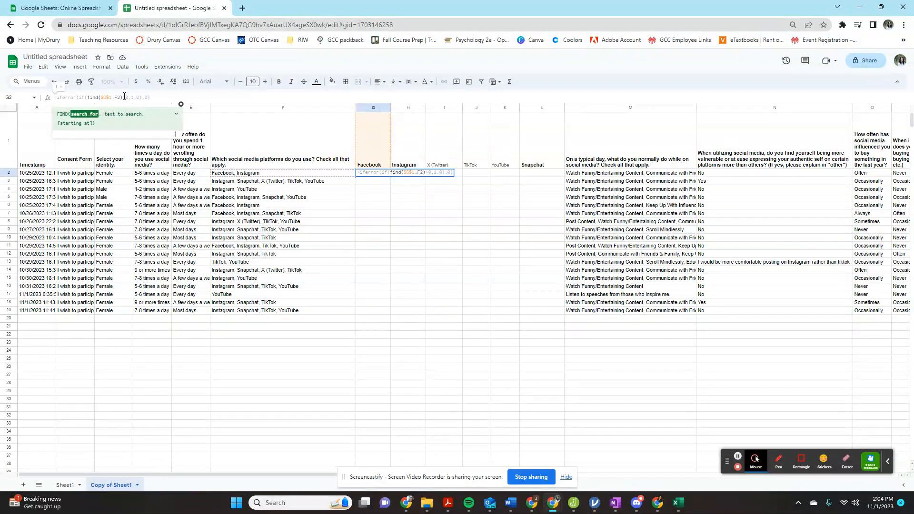
pyautogui.press('Return')
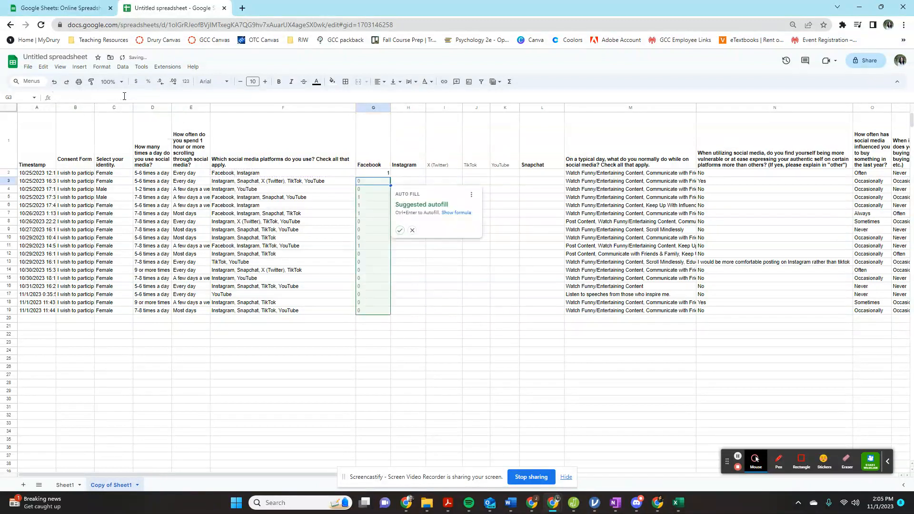
pyautogui.click(384, 174)
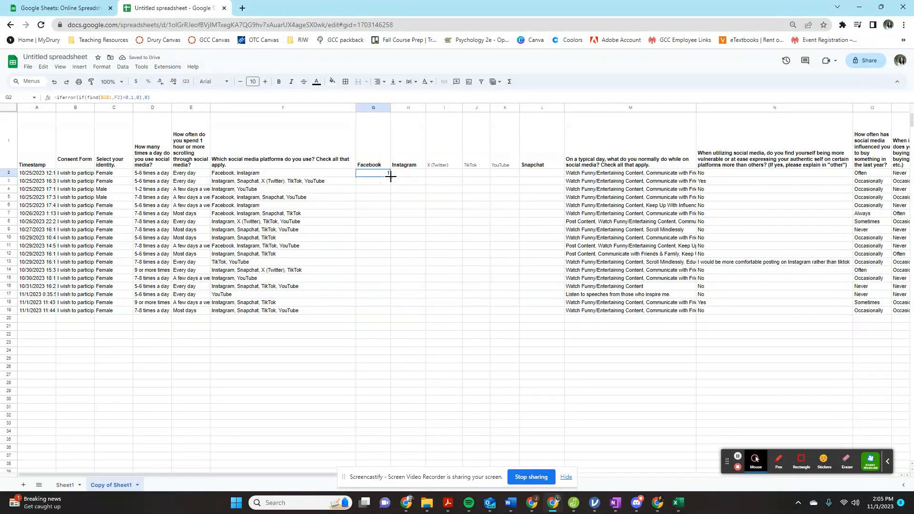
pyautogui.moveTo(390, 176); pyautogui.dragTo(385, 312)
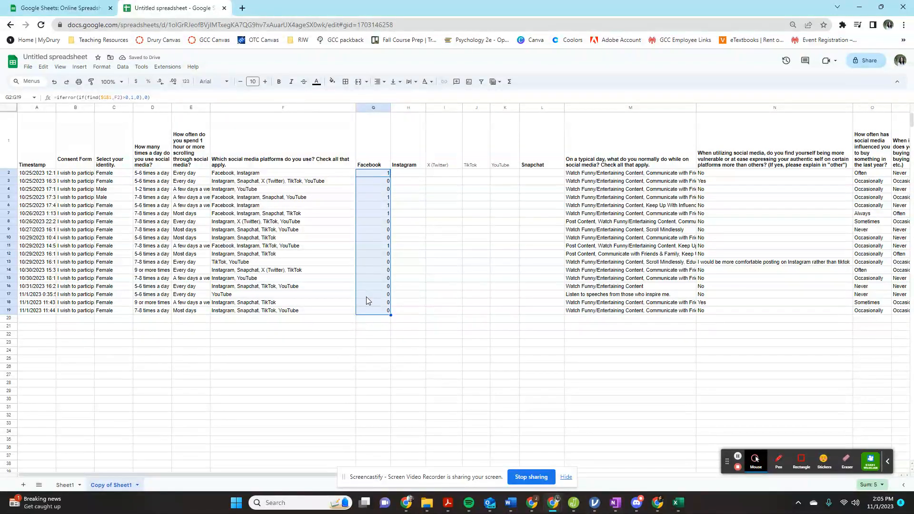
# - Copy the formula text from G2 and paste it unchanged into H2 under Instagram
pyautogui.click(408, 176)
pyautogui.click(386, 176)
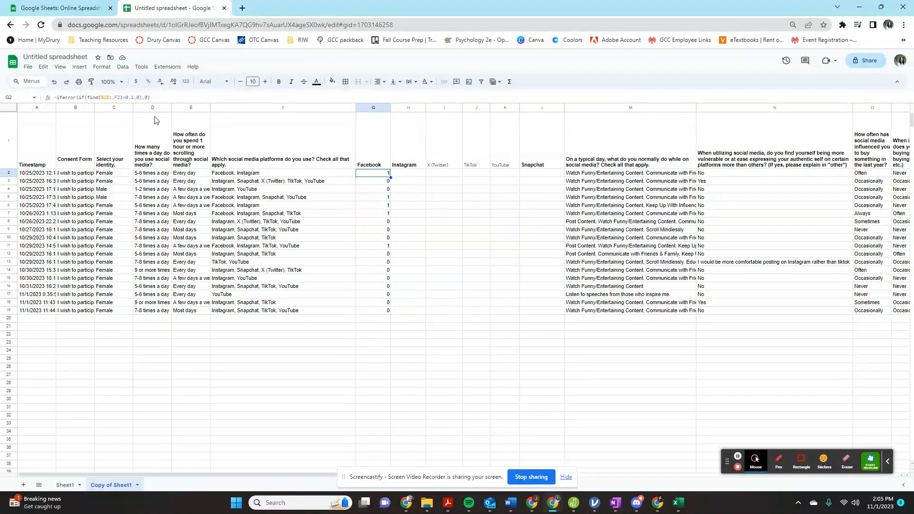
pyautogui.moveTo(166, 98); pyautogui.dragTo(47, 102)
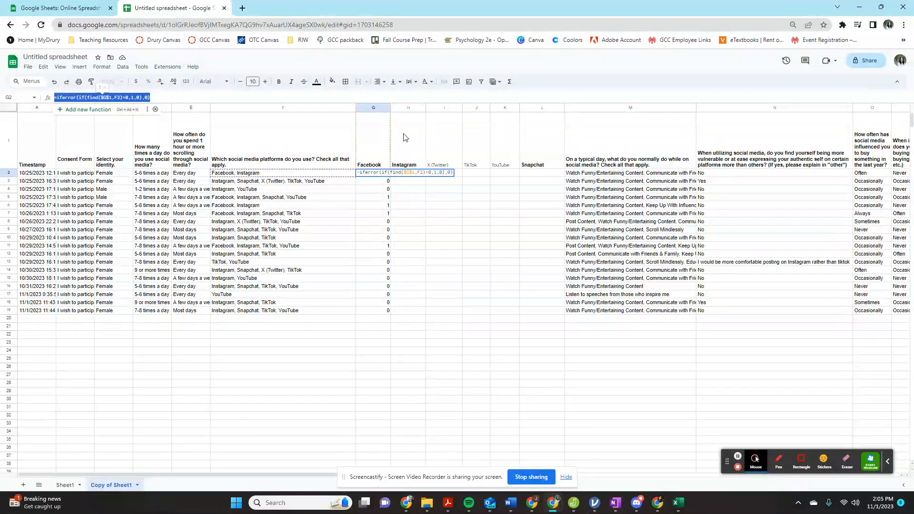
pyautogui.press('Escape')
pyautogui.click(412, 174)
pyautogui.click(68, 96)
pyautogui.hotkey('ctrl', 'v')
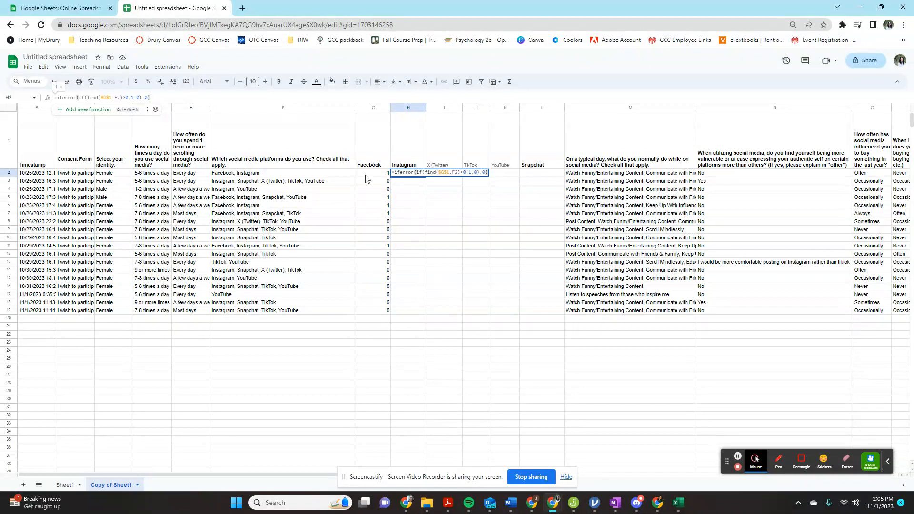
# - Change the header reference in the H2 formula to $H$1 and fill it down to H19
pyautogui.click(107, 97)
pyautogui.press('BackSpace')
pyautogui.write('H')
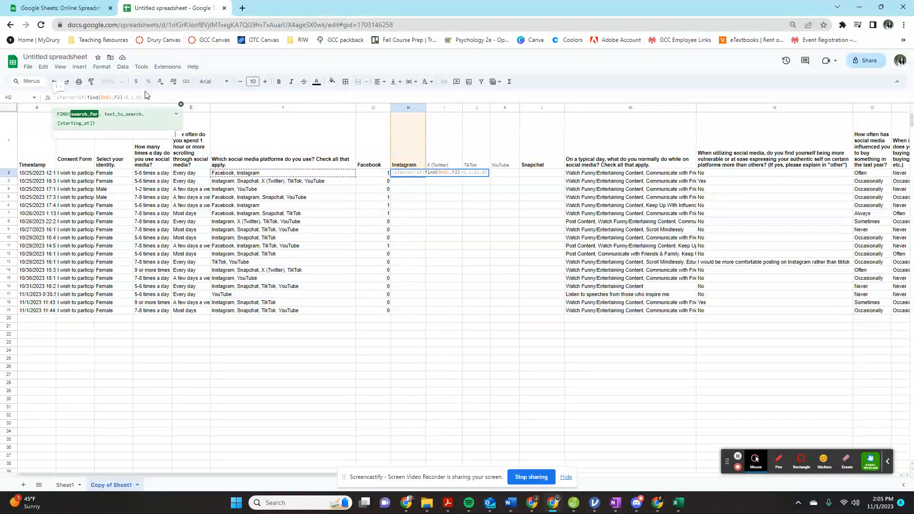
pyautogui.press('Return')
pyautogui.click(422, 174)
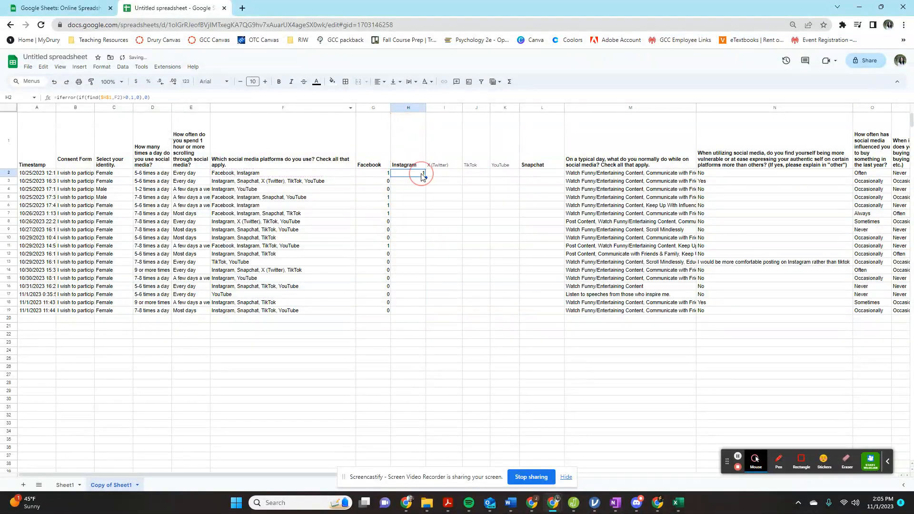
pyautogui.moveTo(426, 177); pyautogui.dragTo(418, 315)
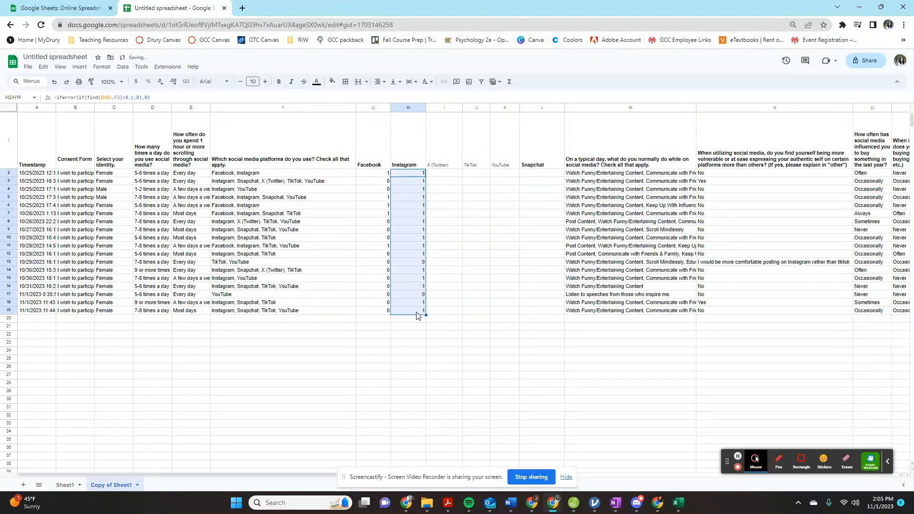
# - Examine the formulas in the Facebook and Instagram columns and the next check-all-that-apply question with its answers in column M
pyautogui.click(410, 271)
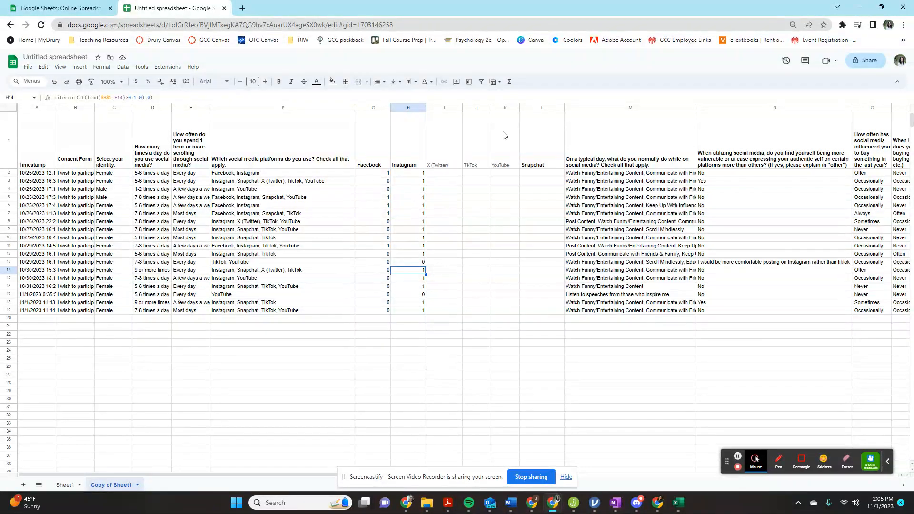
pyautogui.click(413, 175)
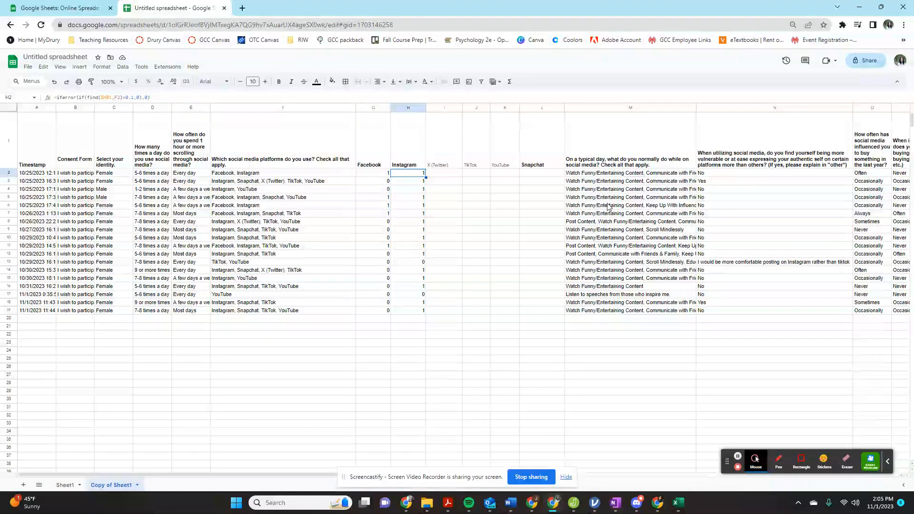
pyautogui.moveTo(164, 474); pyautogui.dragTo(218, 480)
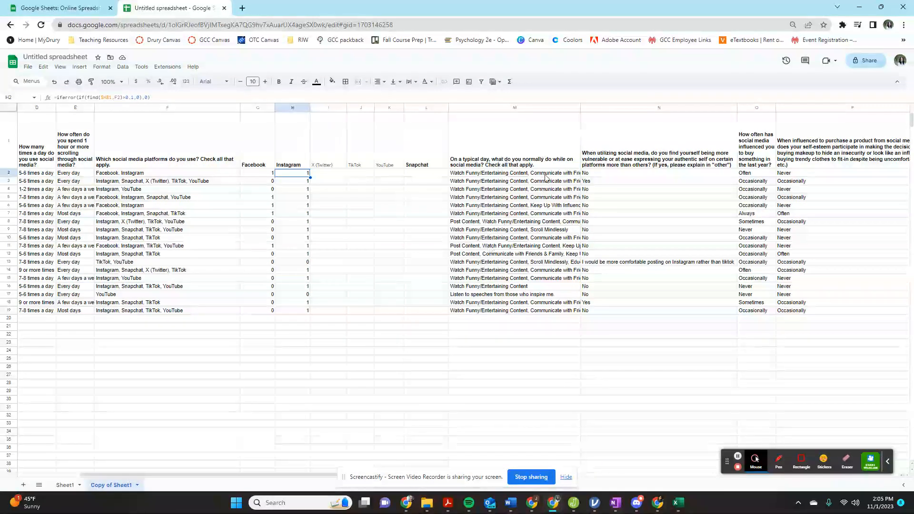
pyautogui.click(517, 166)
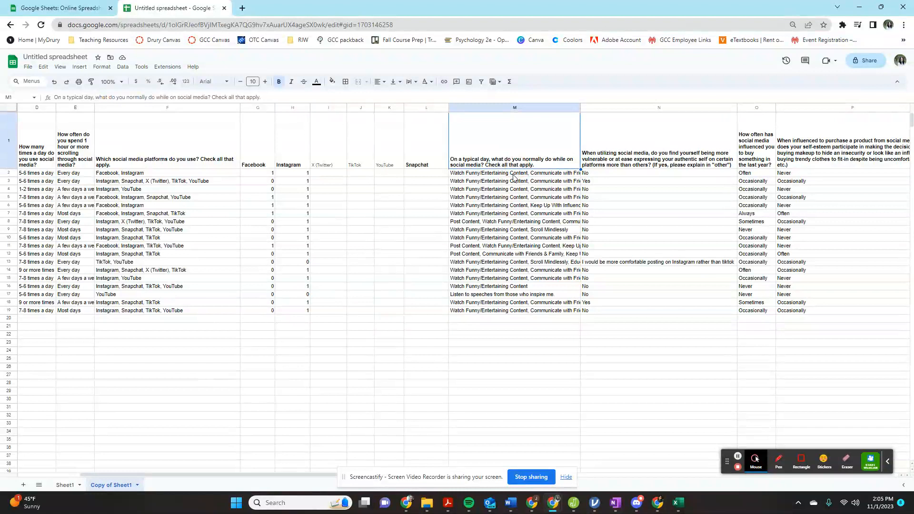
pyautogui.click(513, 174)
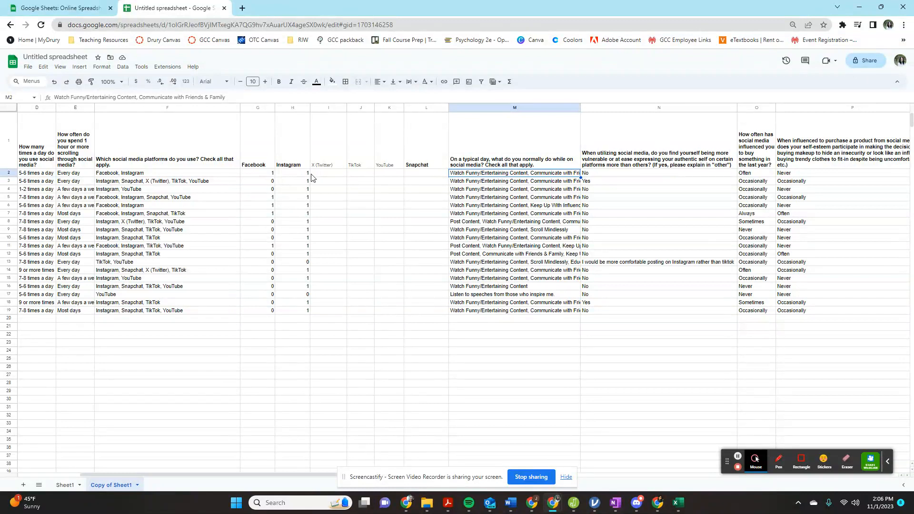
pyautogui.moveTo(257, 475); pyautogui.dragTo(172, 468)
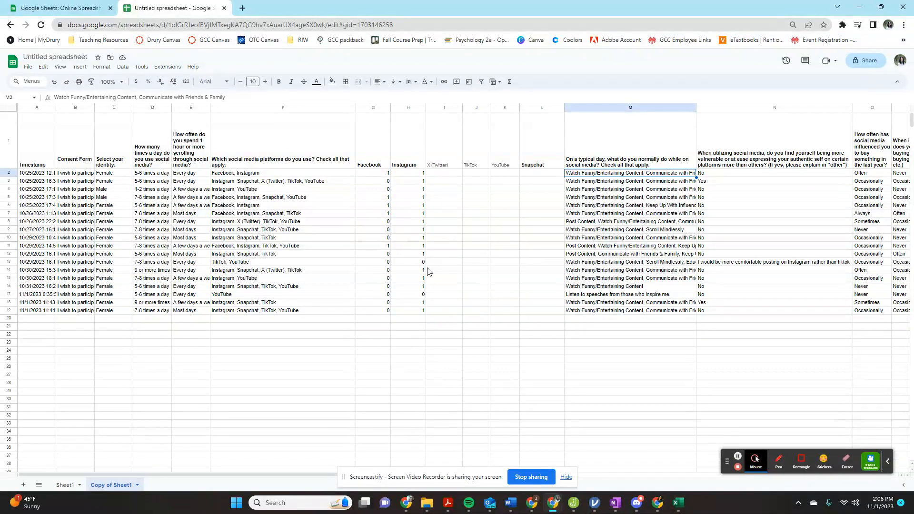
pyautogui.click(384, 175)
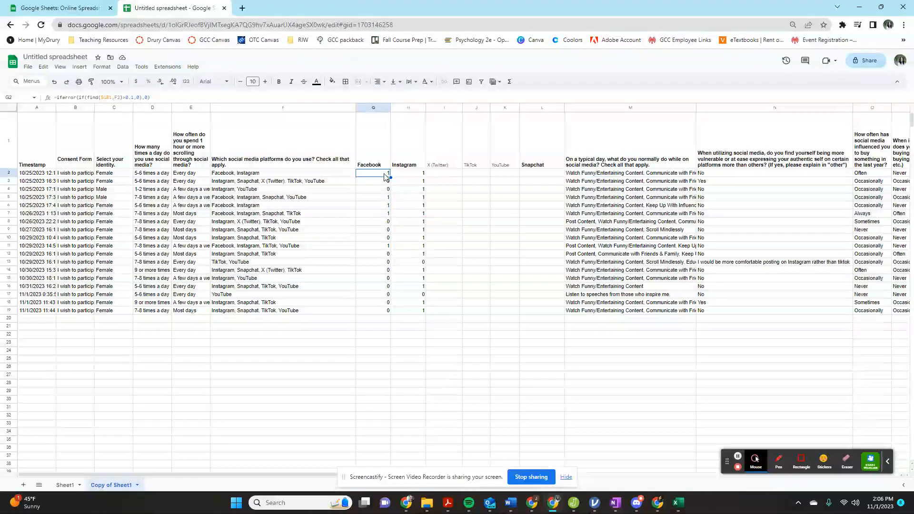
pyautogui.click(370, 192)
pyautogui.click(378, 165)
pyautogui.click(379, 172)
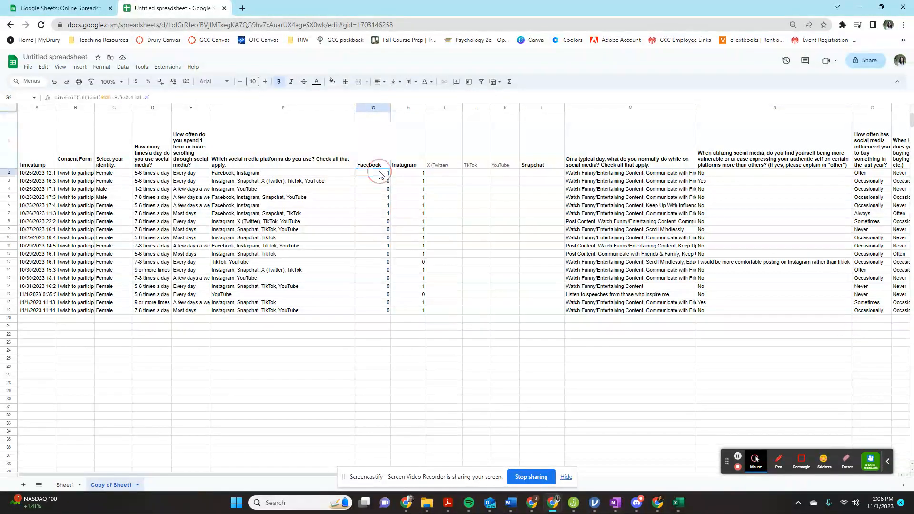